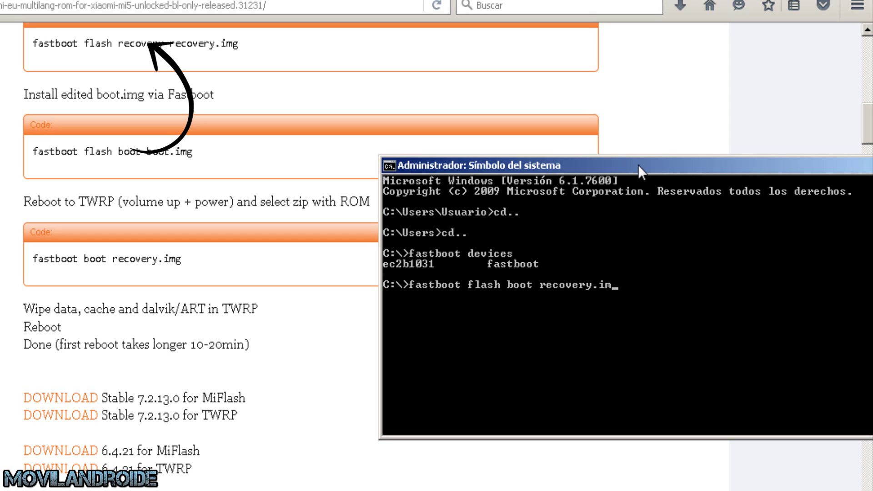
Complete and run the command fastboot flash boot recovery.img in the command prompt.
{"action": "type", "text": "g"}
{"action": "key", "text": "Return"}
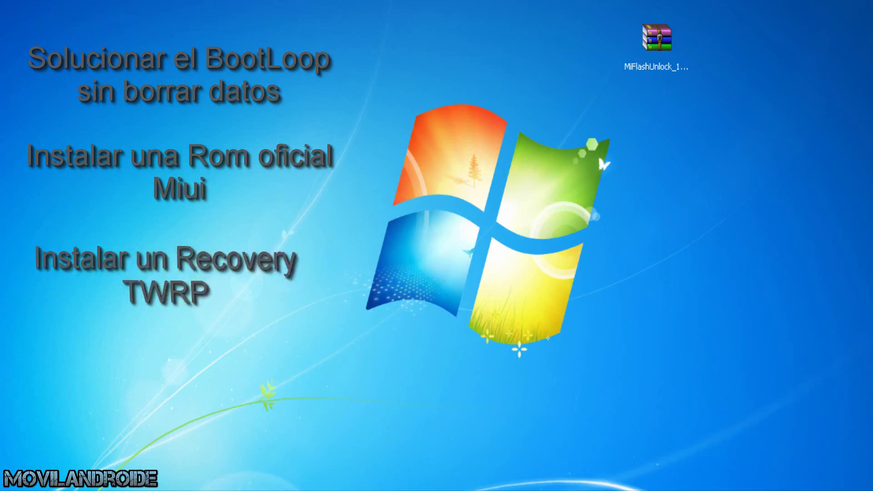
Open the computer's system properties (Equipo, Propiedades).
{"action": "key", "text": "super"}
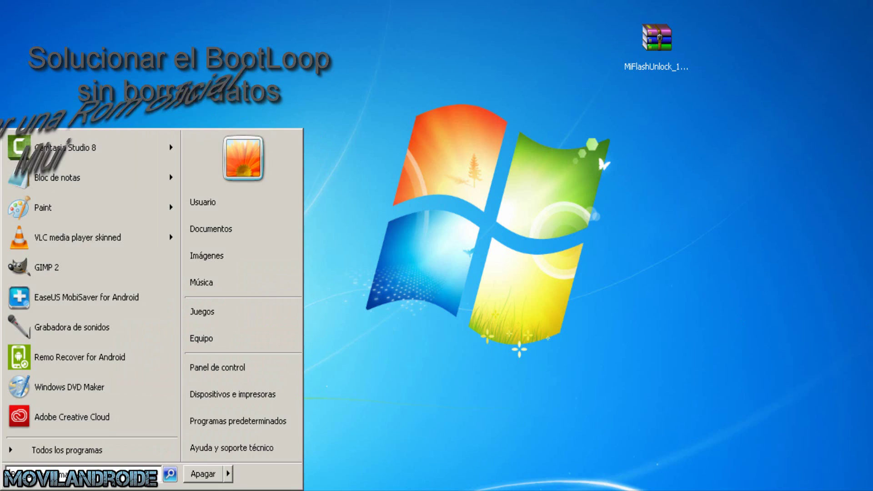
{"action": "right_click", "coordinate": [223, 352]}
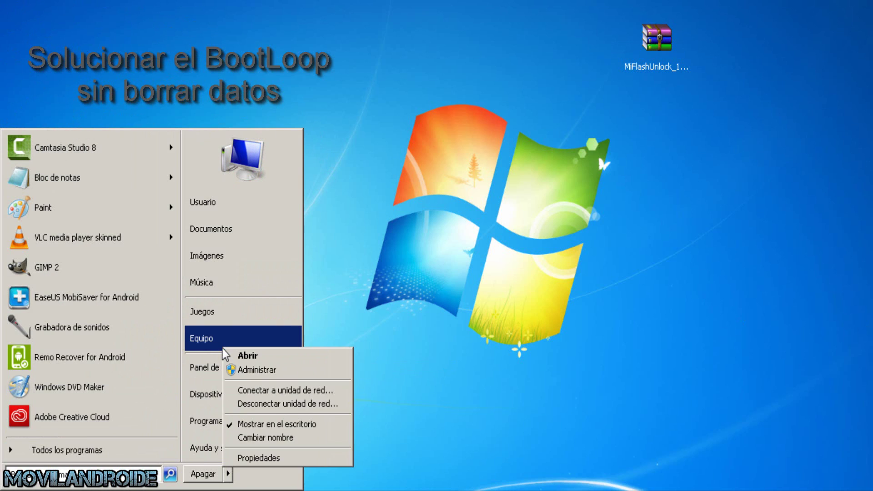
{"action": "left_click", "coordinate": [270, 456]}
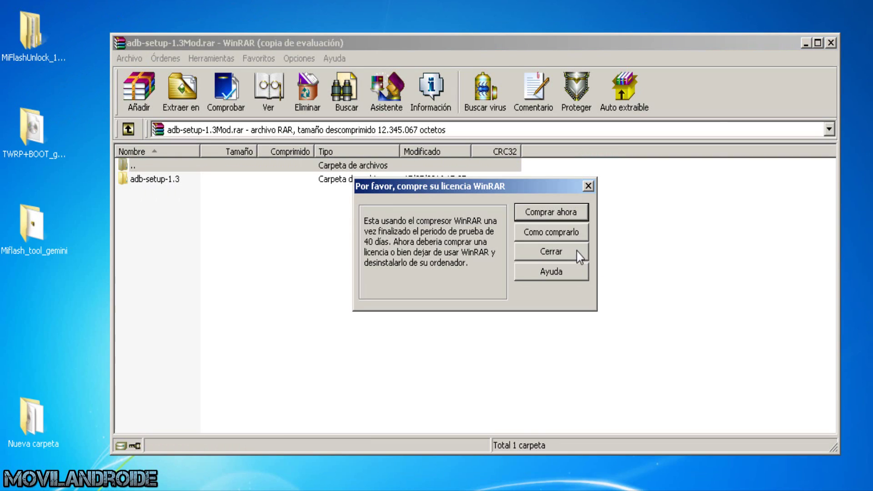
Dismiss the WinRAR licence reminder, extract the adb-setup-1.3 folder to the desktop and minimize the archive window.
{"action": "left_click", "coordinate": [576, 251]}
{"action": "left_click_drag", "start_coordinate": [168, 183], "coordinate": [41, 305]}
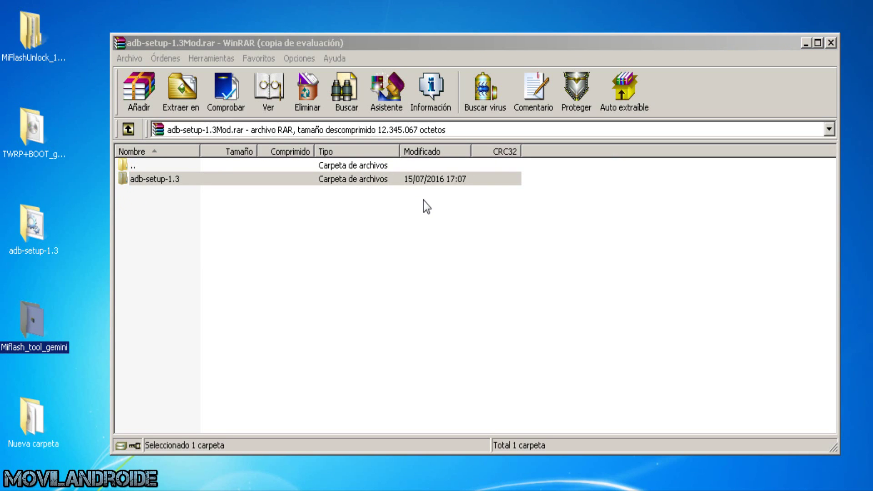
{"action": "left_click", "coordinate": [807, 43]}
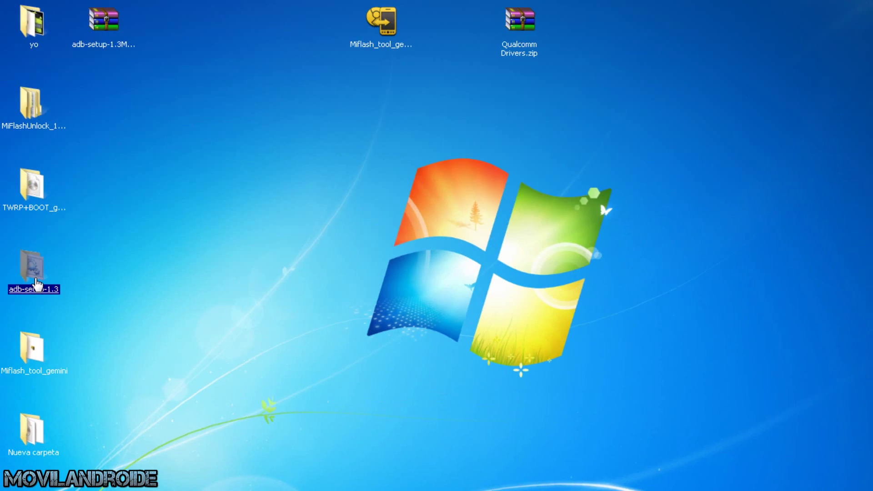
Open the extracted adb-setup-1.3 folder on the desktop and run install.bat.
{"action": "double_click", "coordinate": [32, 225]}
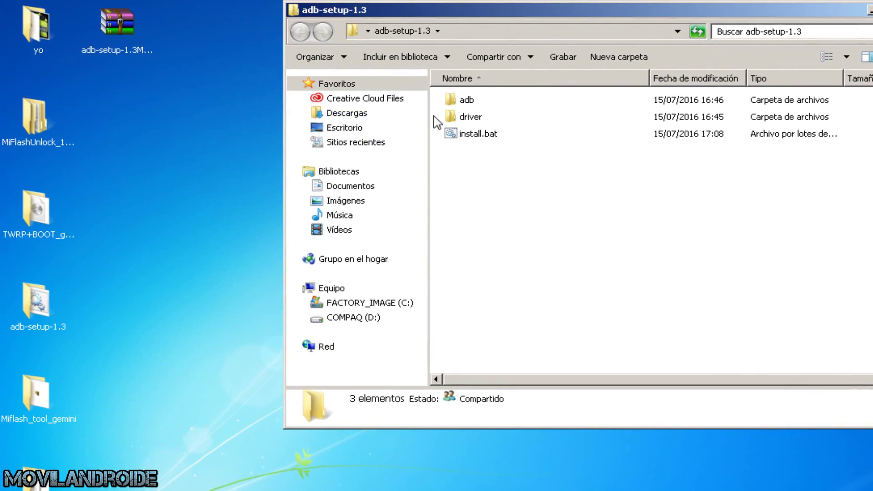
{"action": "left_click", "coordinate": [475, 135]}
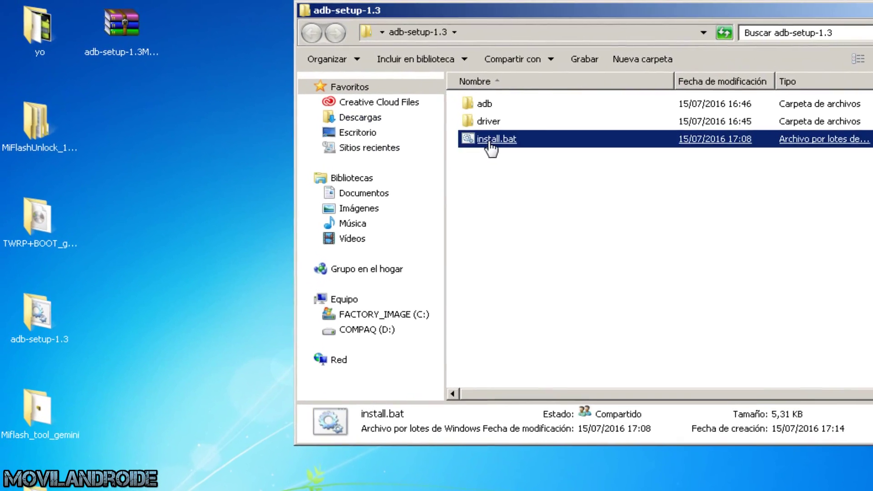
{"action": "double_click", "coordinate": [479, 135]}
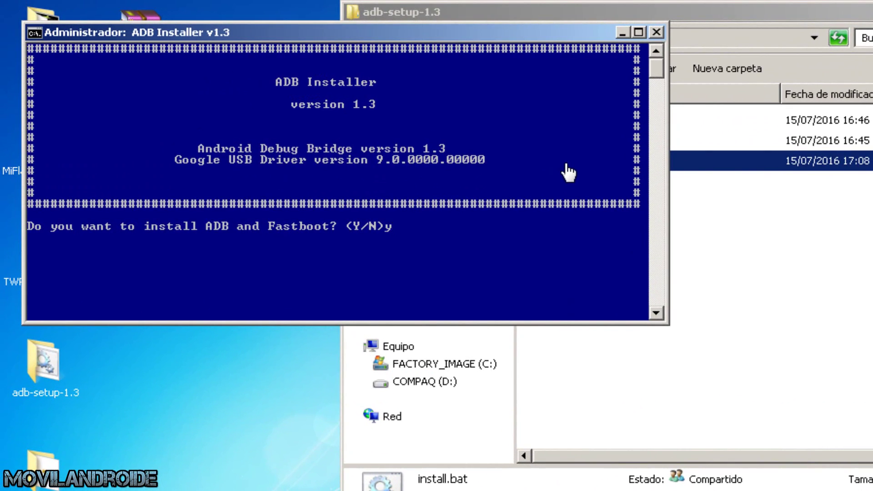
Install ADB and Fastboot system-wide, answering y, and accept the device drivers, advancing through their installation wizard.
{"action": "key", "text": "Return"}
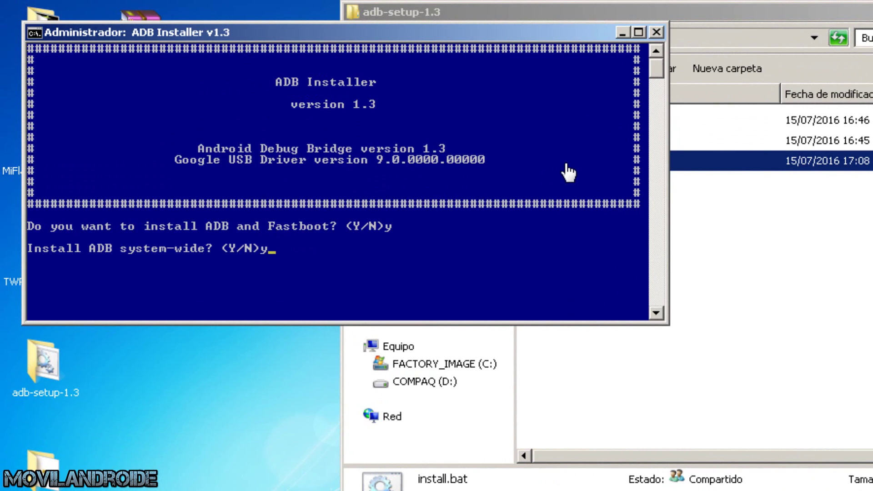
{"action": "type", "text": "y"}
{"action": "key", "text": "Return"}
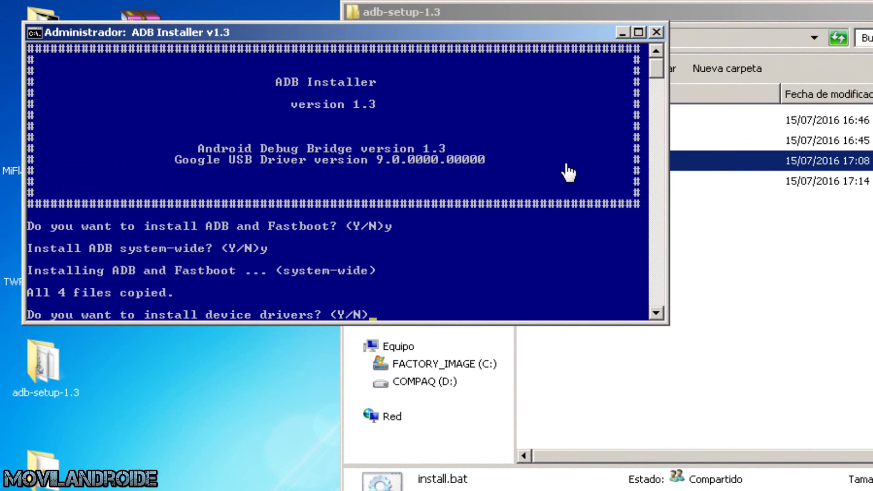
{"action": "key", "text": "Return"}
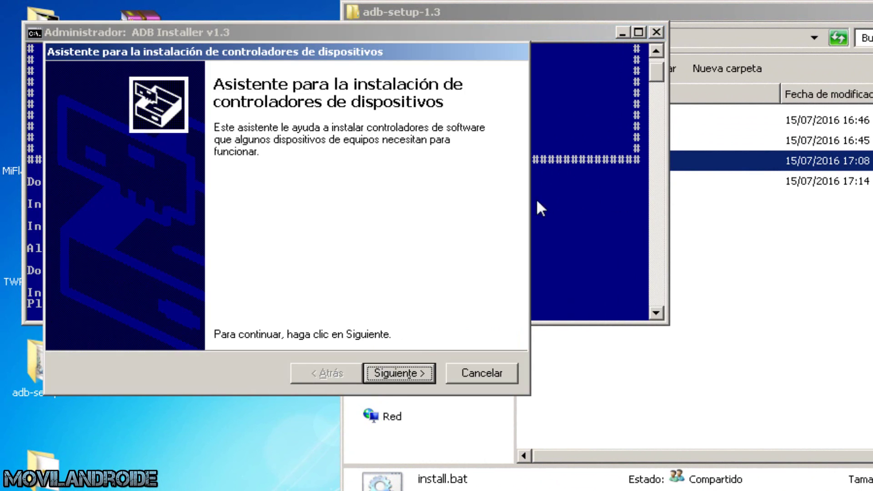
{"action": "left_click", "coordinate": [409, 376]}
{"action": "left_click", "coordinate": [409, 376]}
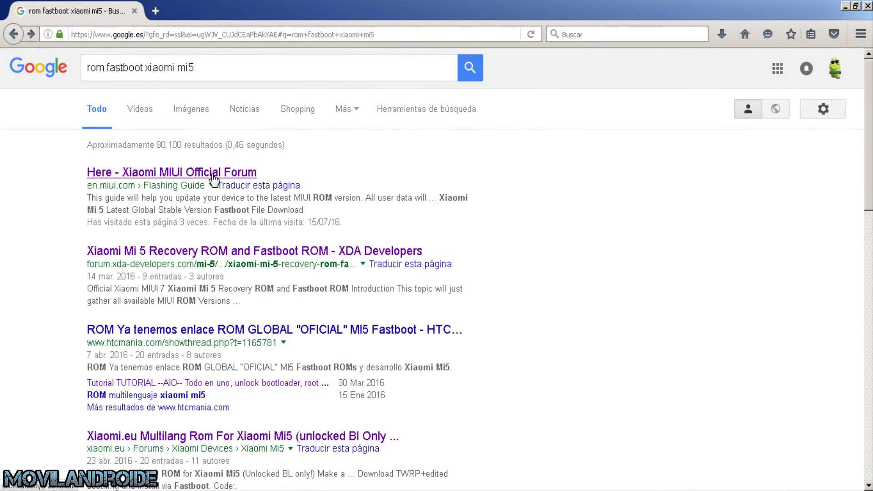
Open the Xiaomi MIUI Official Forum result and download the Xiaomi Mi 5 Latest Global Developer Version Fastboot File.
{"action": "left_click", "coordinate": [214, 175]}
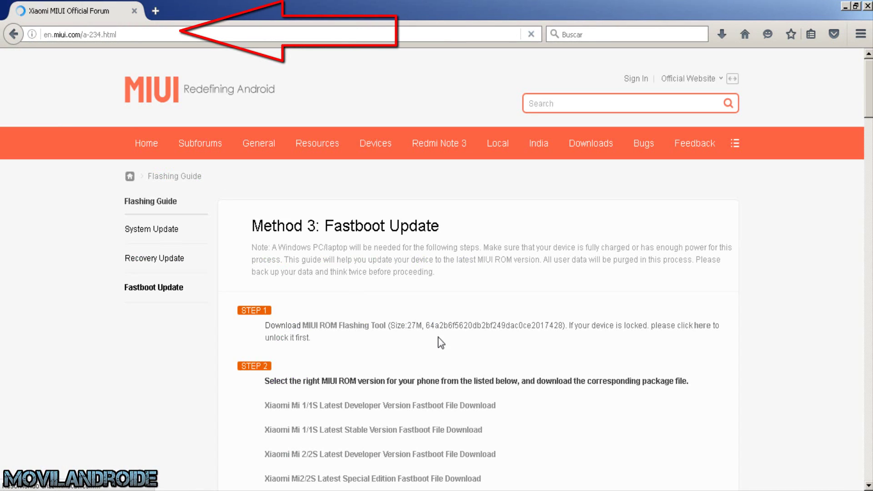
{"action": "scroll", "coordinate": [440, 343], "scroll_direction": "down", "scroll_amount": 20}
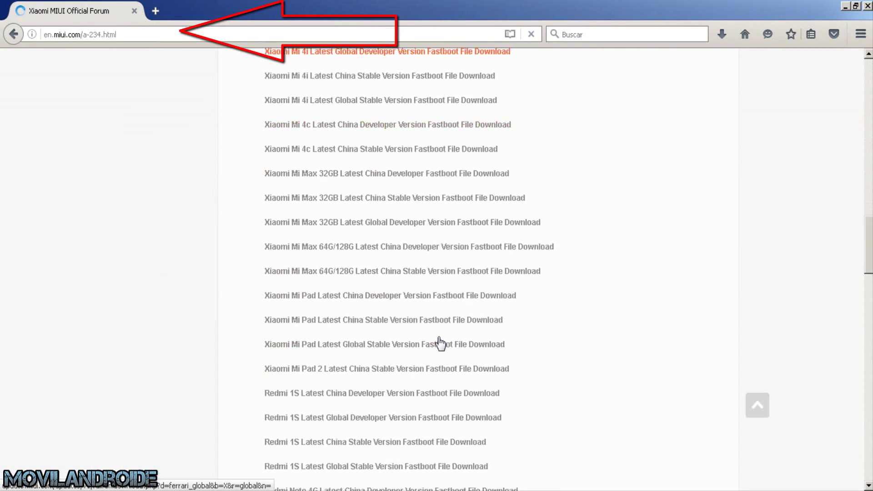
{"action": "scroll", "coordinate": [440, 343], "scroll_direction": "down", "scroll_amount": 2}
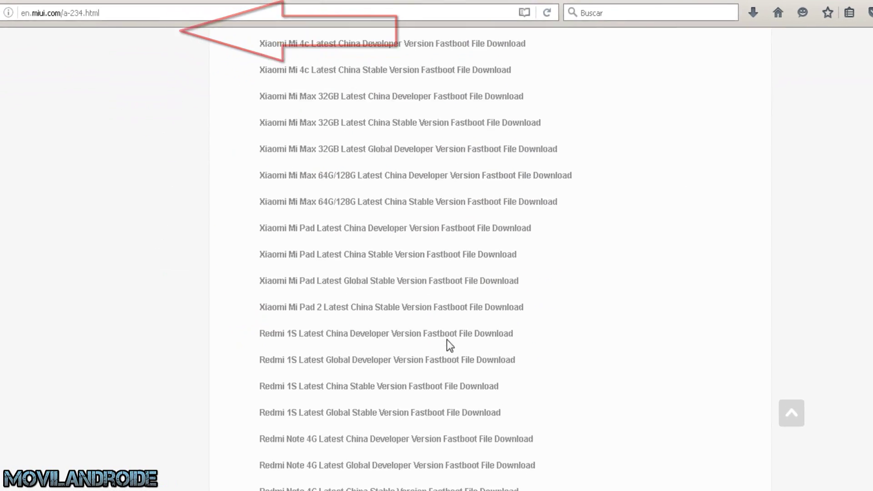
{"action": "scroll", "coordinate": [447, 341], "scroll_direction": "down", "scroll_amount": 10}
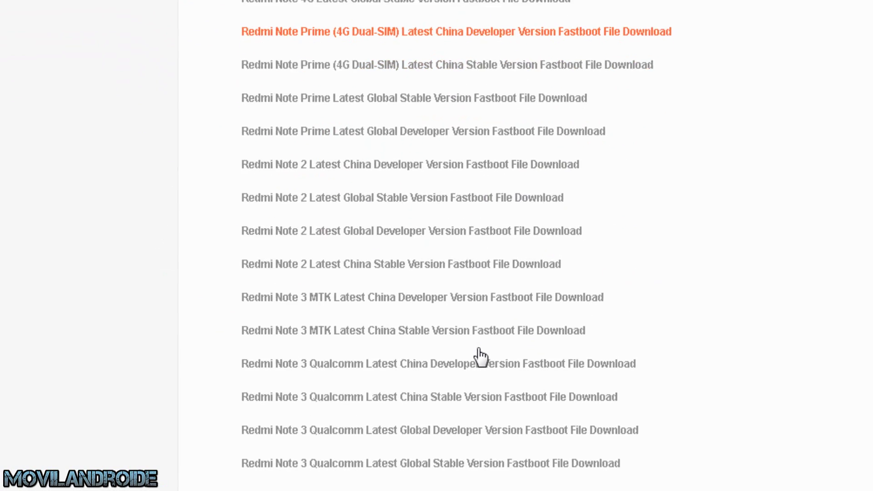
{"action": "scroll", "coordinate": [495, 359], "scroll_direction": "down", "scroll_amount": 15}
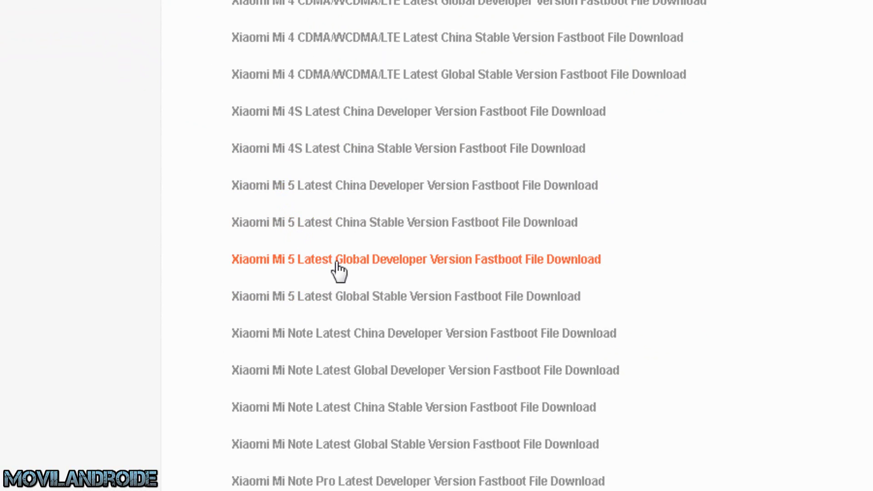
{"action": "left_click", "coordinate": [384, 263]}
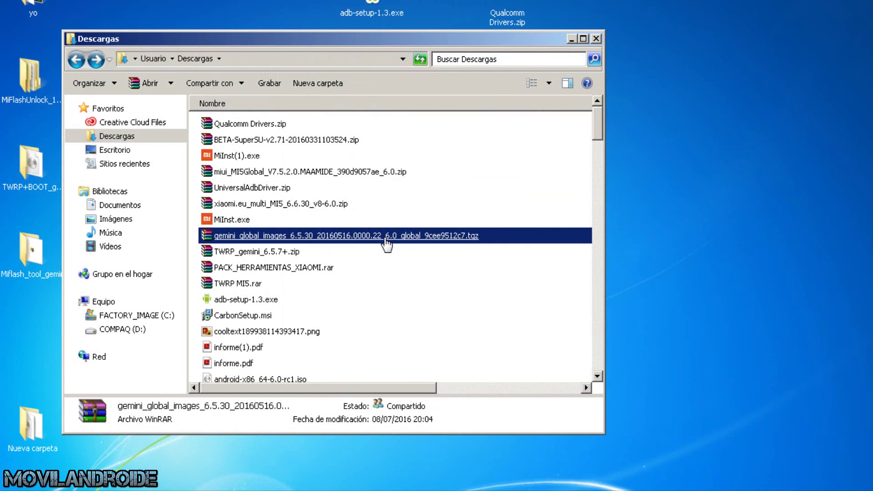
Open the downloaded gemini_global_images_6.5.30 archive in WinRAR and extract boot.img from its images folder to the desktop.
{"action": "right_click", "coordinate": [385, 236]}
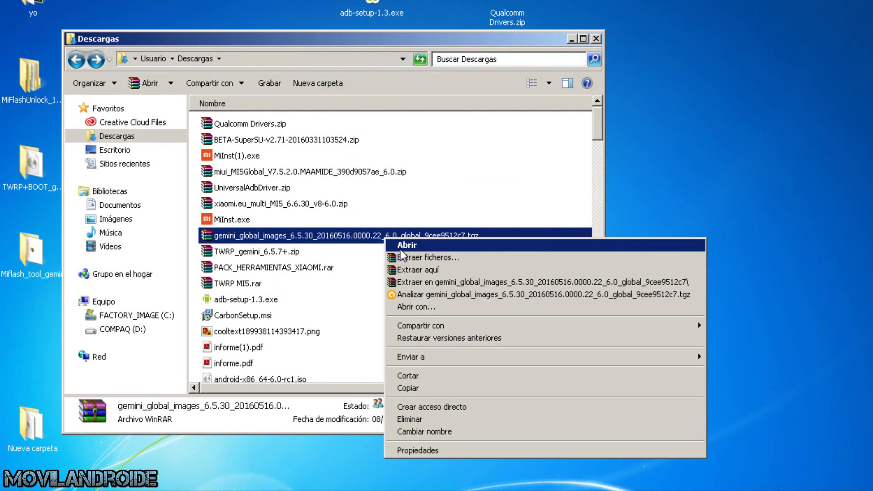
{"action": "left_click", "coordinate": [403, 246]}
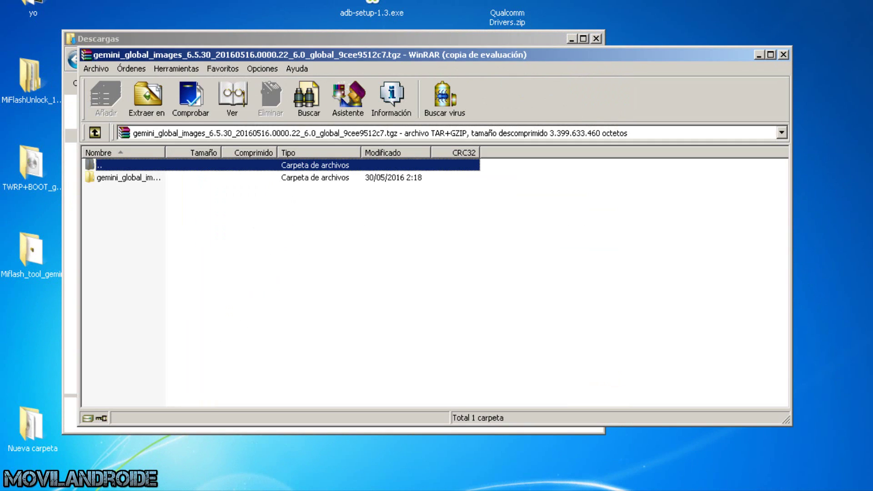
{"action": "left_click", "coordinate": [119, 179]}
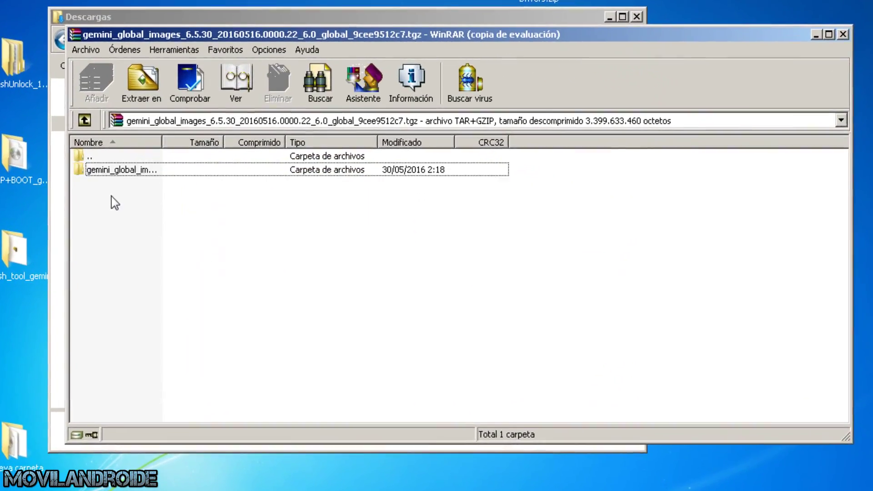
{"action": "double_click", "coordinate": [116, 171]}
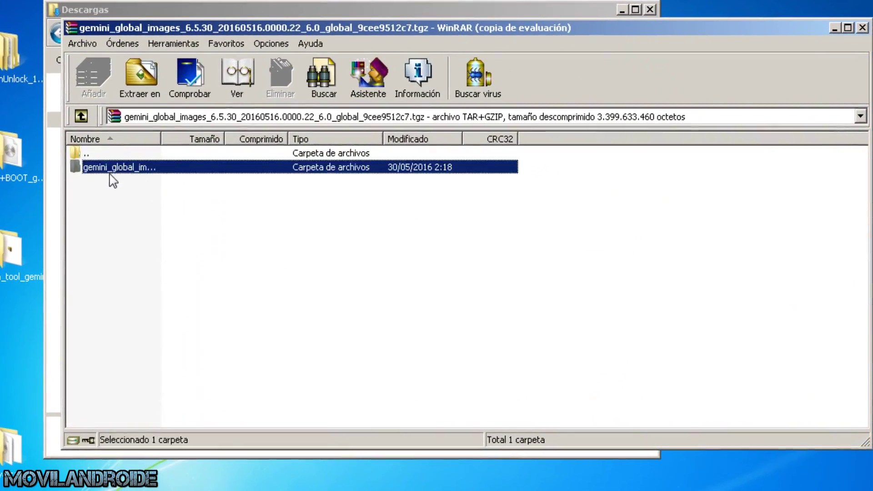
{"action": "double_click", "coordinate": [105, 170]}
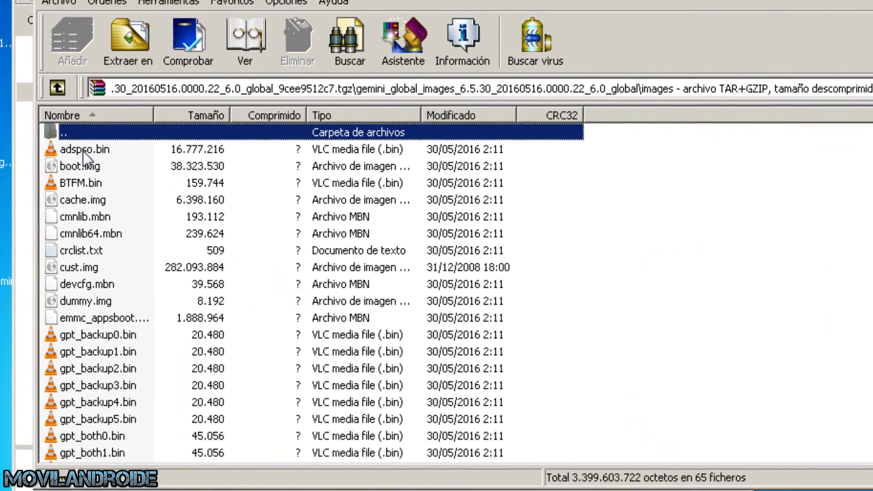
{"action": "left_click", "coordinate": [86, 168]}
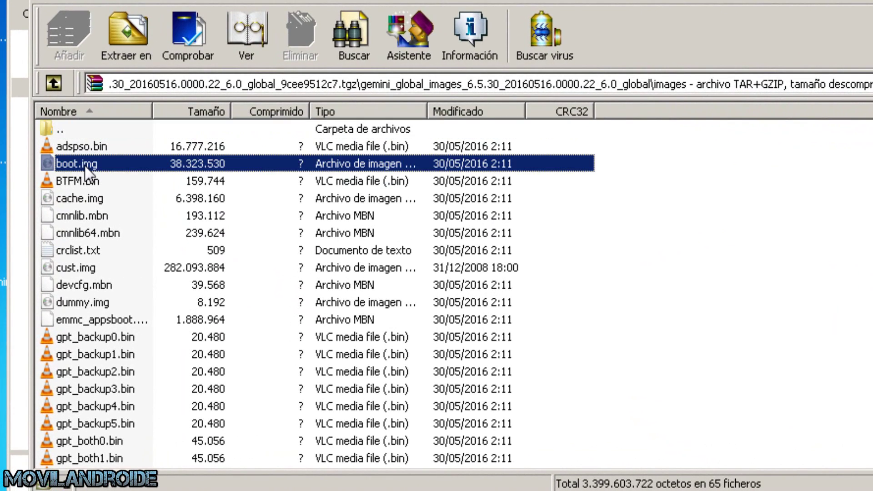
{"action": "left_click_drag", "start_coordinate": [87, 170], "coordinate": [109, 1]}
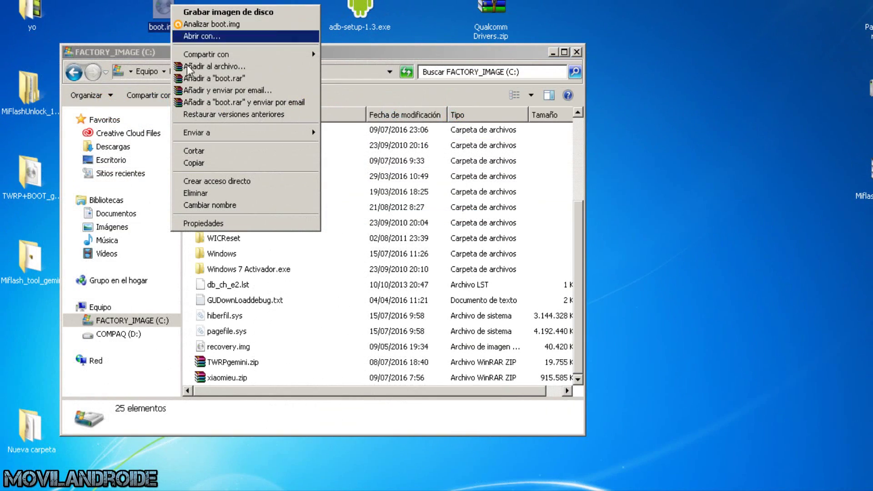
Copy boot.img from the desktop into the root of the FACTORY_IMAGE (C:) drive and close the folder window.
{"action": "left_click", "coordinate": [200, 163]}
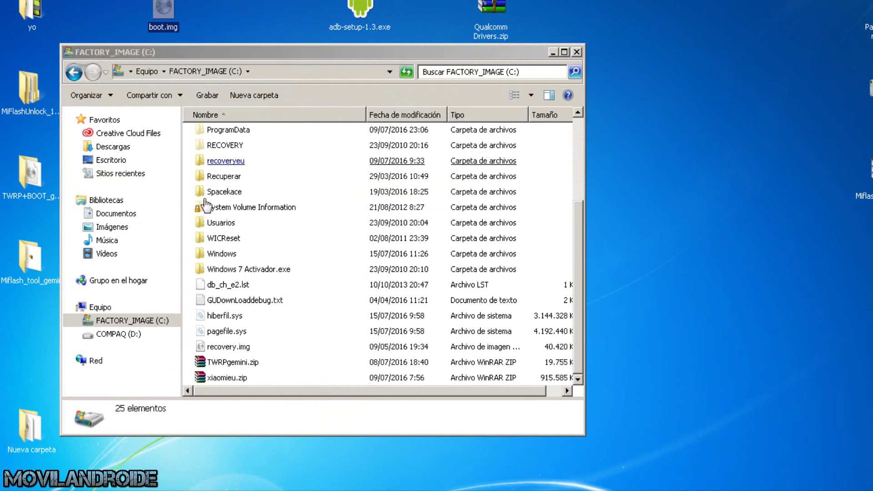
{"action": "right_click", "coordinate": [189, 316]}
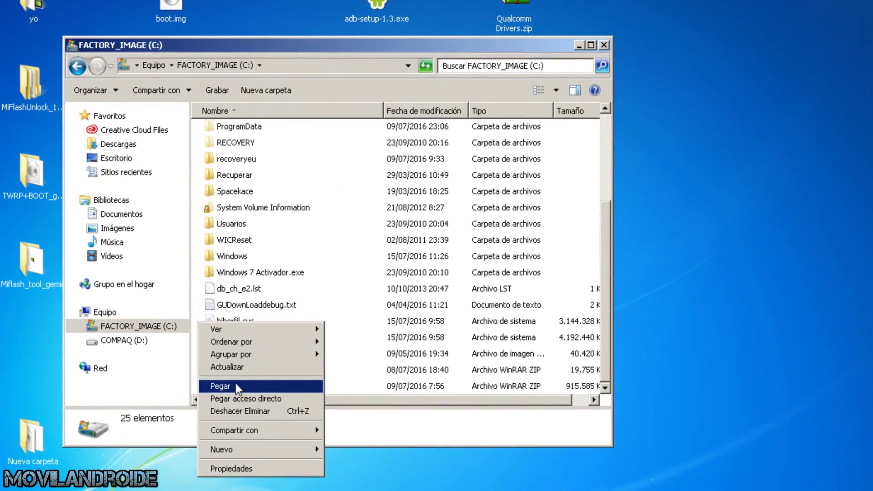
{"action": "left_click", "coordinate": [235, 385]}
{"action": "left_click", "coordinate": [243, 353]}
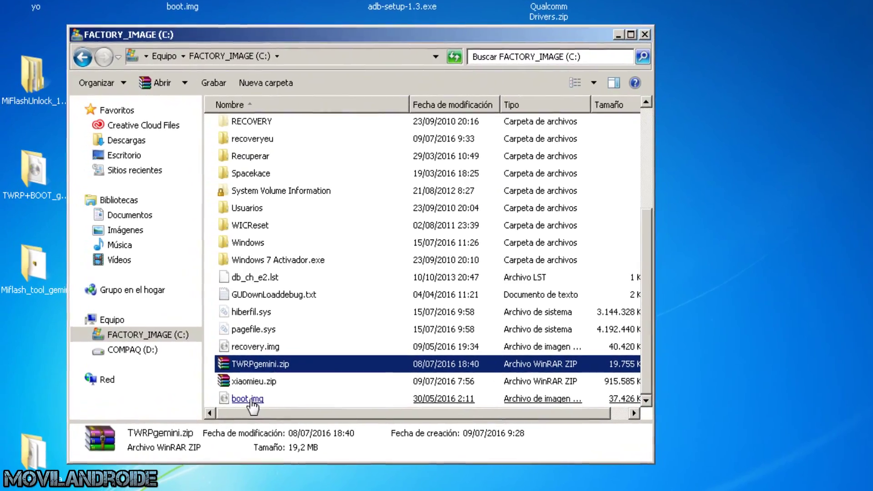
{"action": "left_click", "coordinate": [645, 35]}
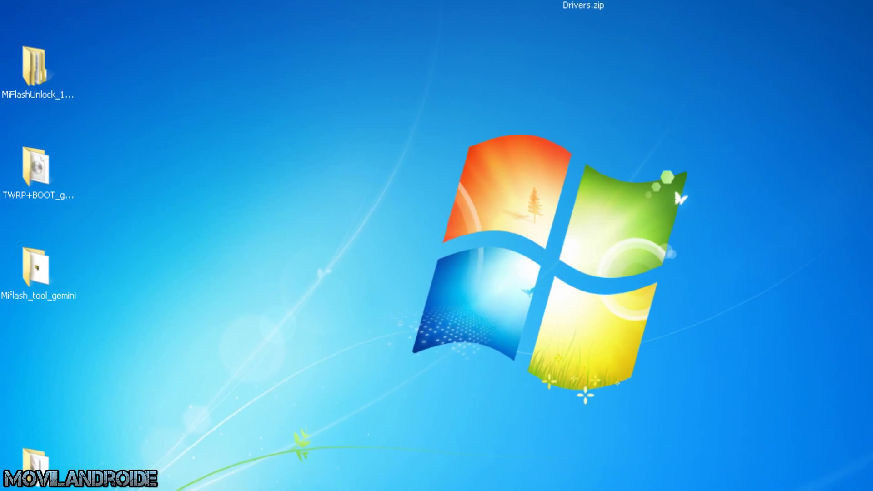
Open a command prompt and go up two directory levels with cd.. to the root of C:.
{"action": "key", "text": "super"}
{"action": "left_click", "coordinate": [38, 359]}
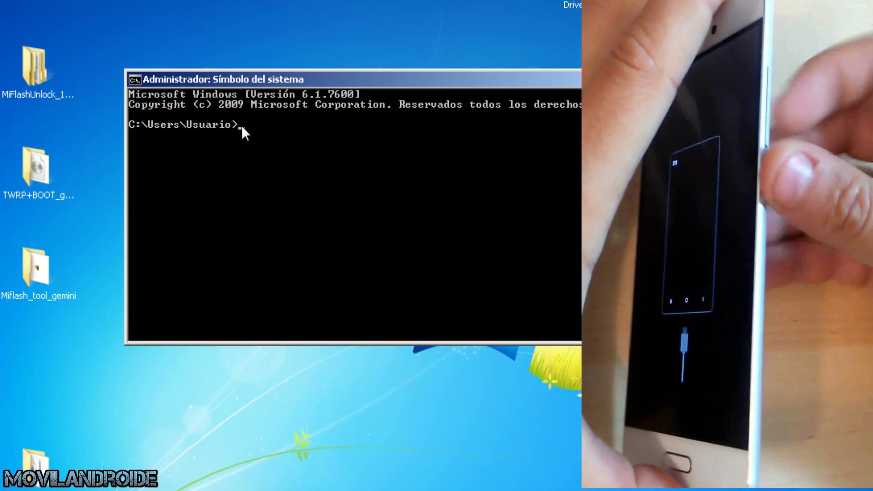
{"action": "type", "text": "cd.."}
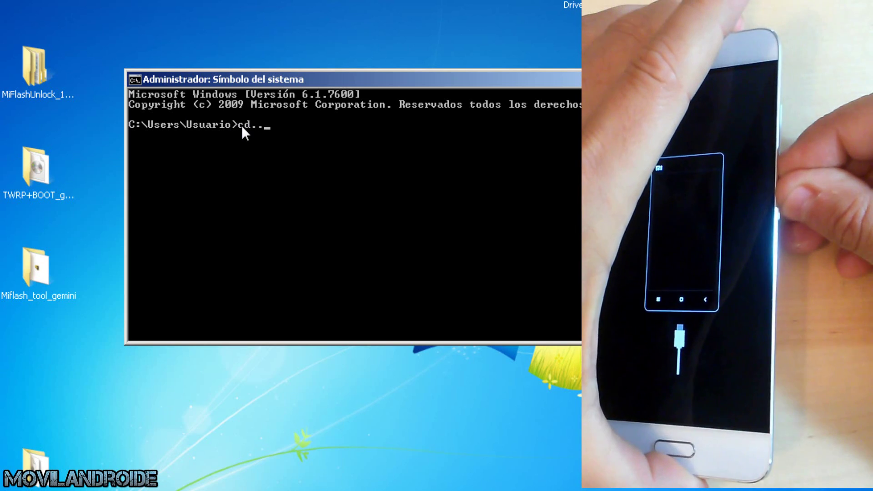
{"action": "key", "text": "Return"}
{"action": "type", "text": "cd"}
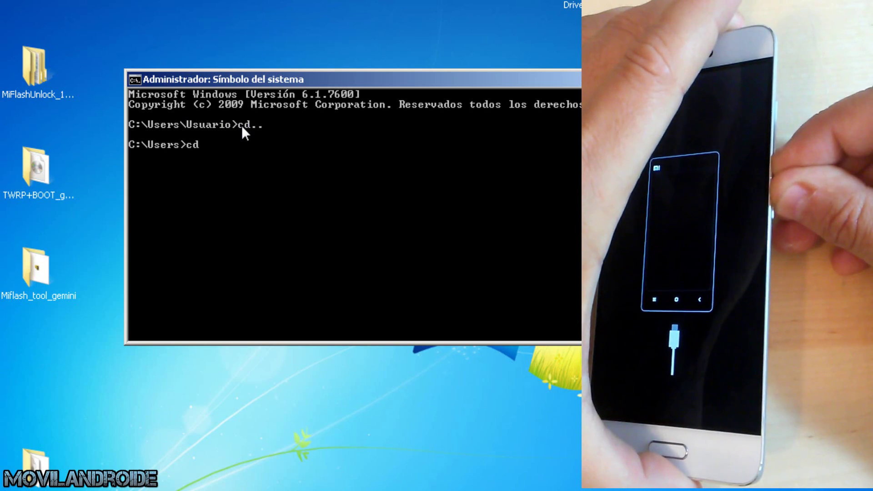
{"action": "type", "text": ".."}
{"action": "key", "text": "Return"}
List the connected fastboot devices from the root of C: with fastboot devices.
{"action": "type", "text": "fa"}
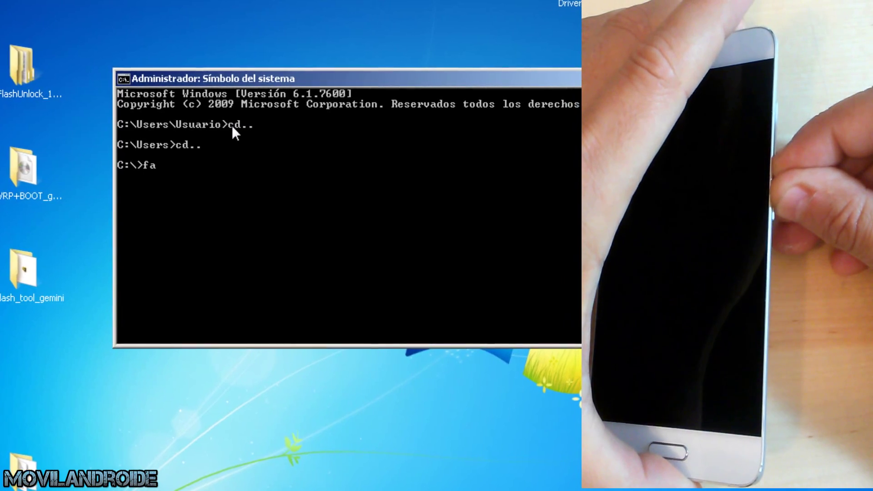
{"action": "type", "text": "stboot"}
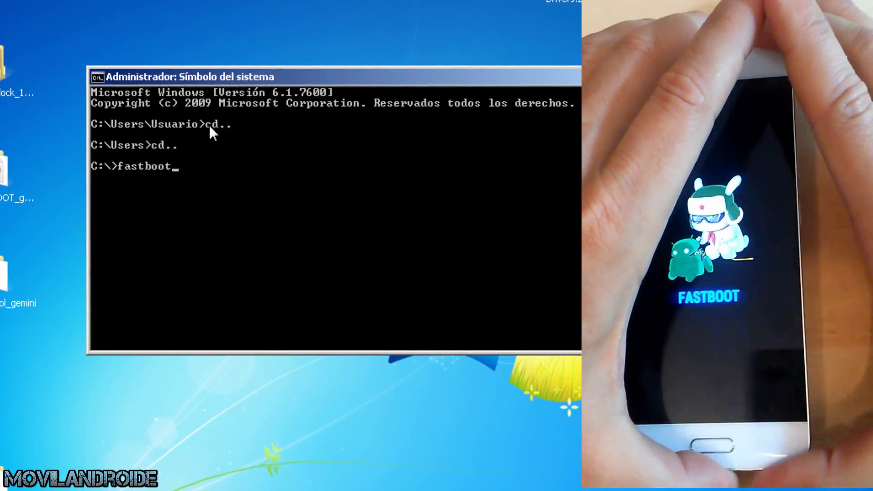
{"action": "type", "text": " devices"}
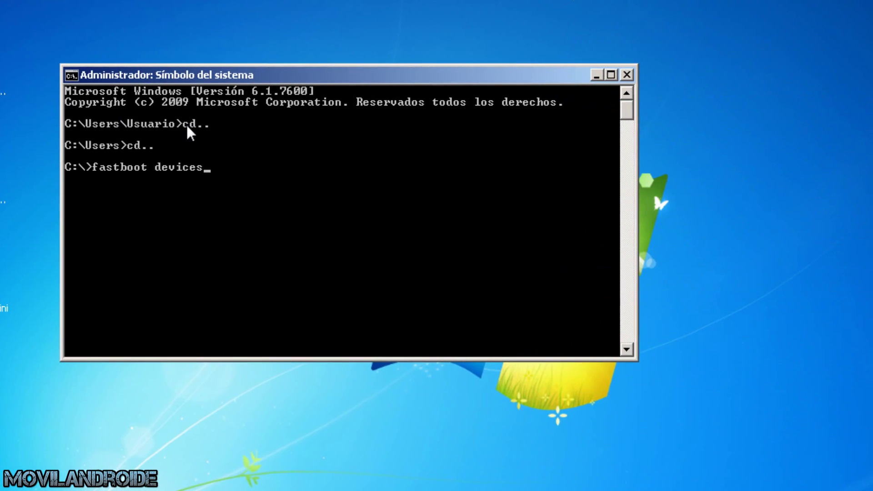
{"action": "key", "text": "Return"}
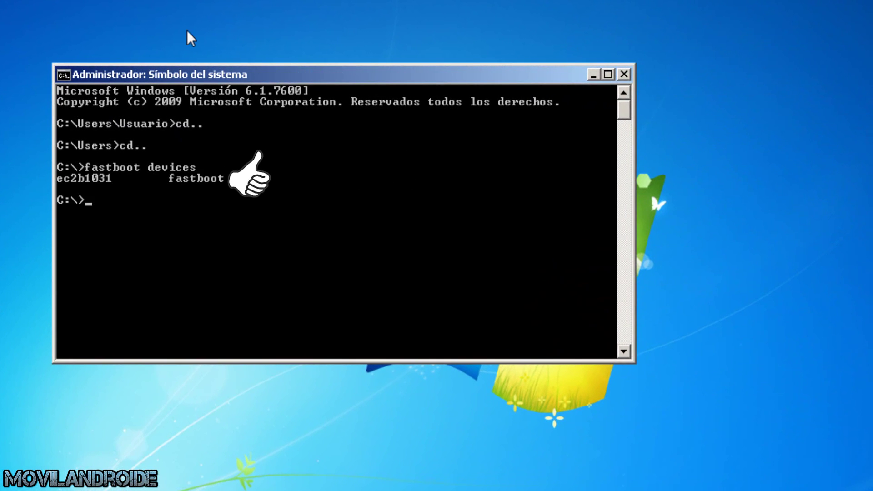
Flash the official boot image to the phone with the command fastboot flash boot boot.img.
{"action": "type", "text": "fastboot flas"}
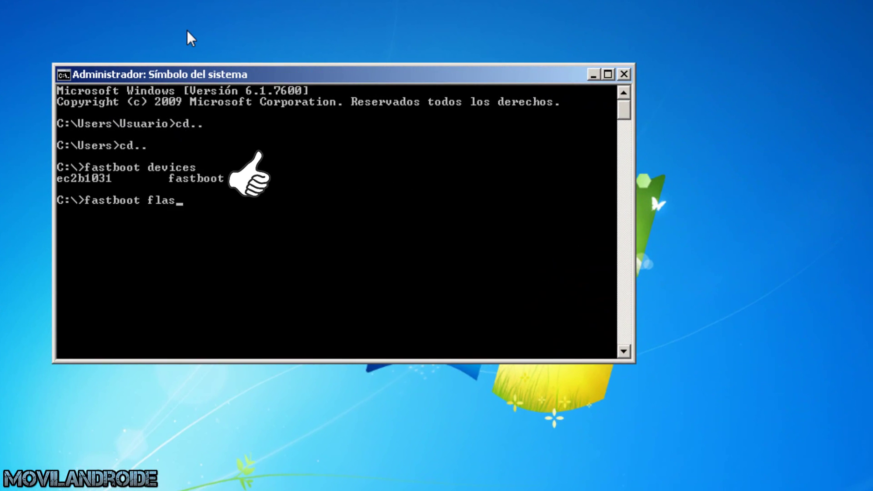
{"action": "type", "text": "h boot boot.img"}
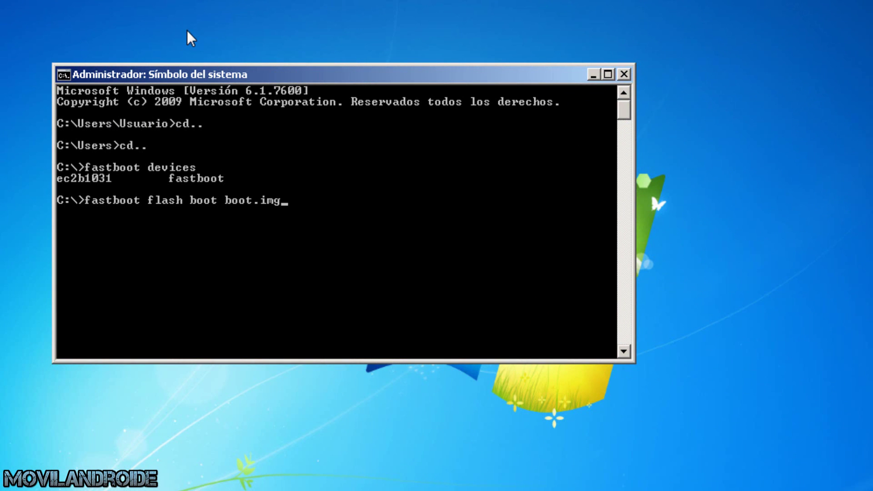
{"action": "key", "text": "Return"}
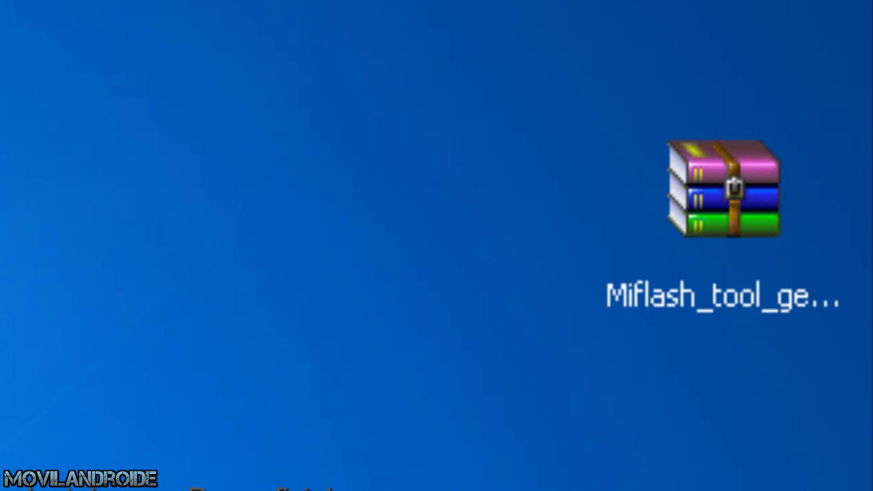
Open the Miflash_tool_gemini.zip archive on the desktop, extract its Miflash_tool_gemini application to the desktop and get the WinRAR window out of the way.
{"action": "double_click", "coordinate": [785, 191]}
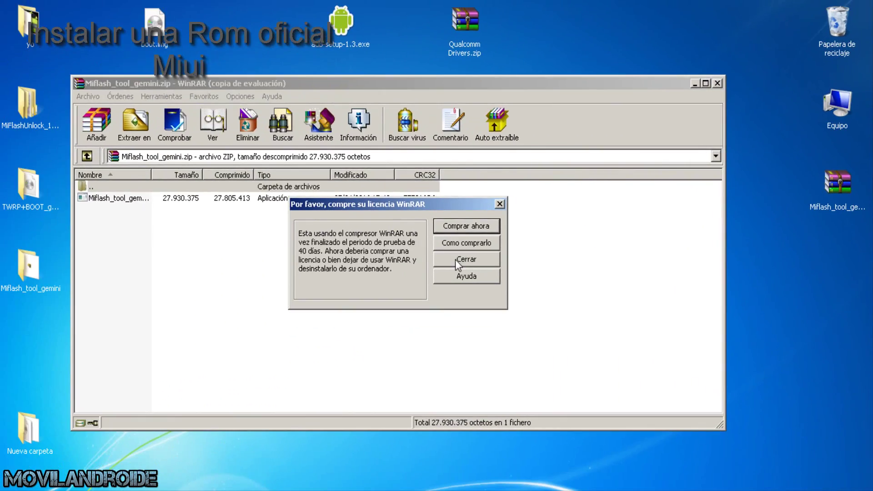
{"action": "left_click", "coordinate": [466, 259]}
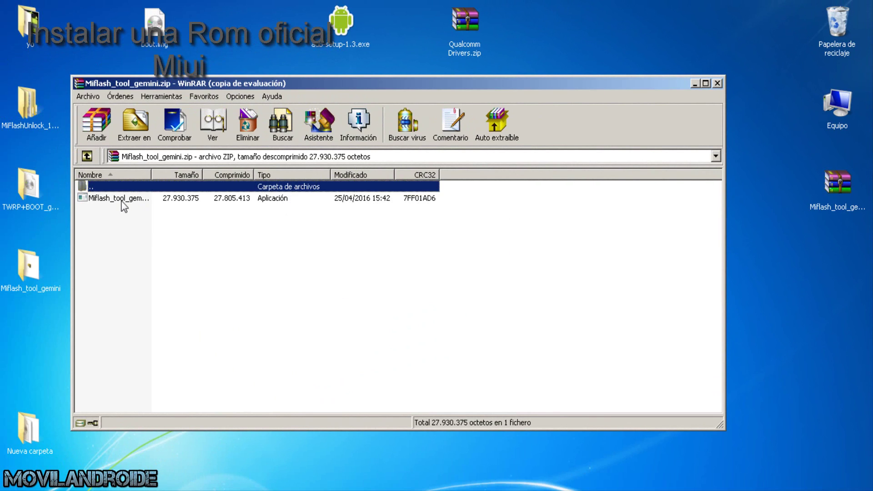
{"action": "left_click_drag", "start_coordinate": [122, 198], "coordinate": [220, 26]}
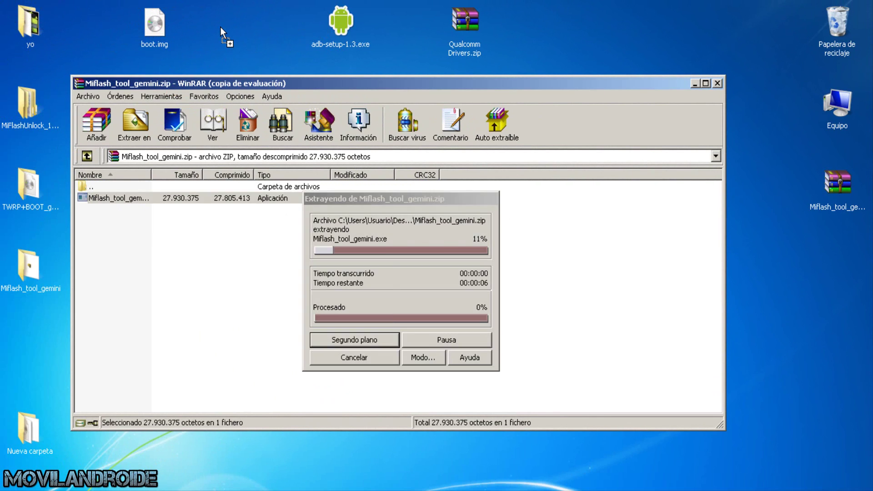
{"action": "left_click", "coordinate": [696, 85]}
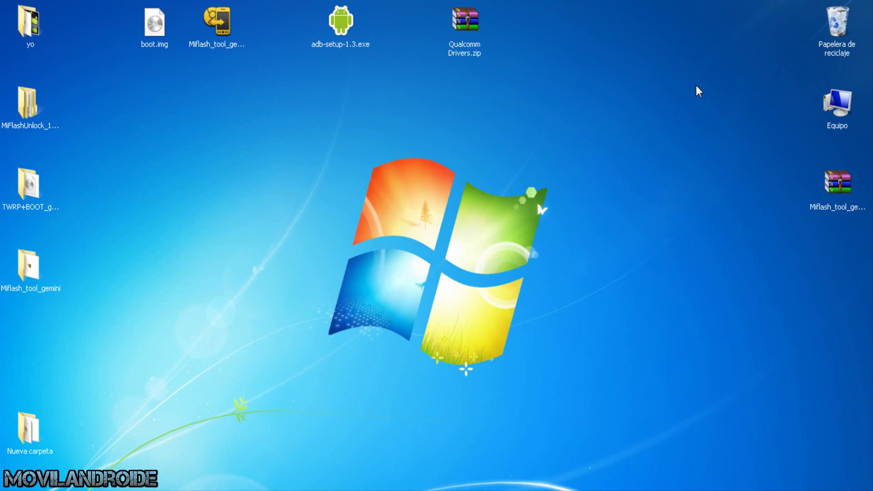
Install MiPhone Tools from the extracted Miflash_tool_gemini installer in C:\Program Files\Xiaomi\MiPhone, allowing the unverified driver software, and finish the setup.
{"action": "left_click", "coordinate": [222, 42]}
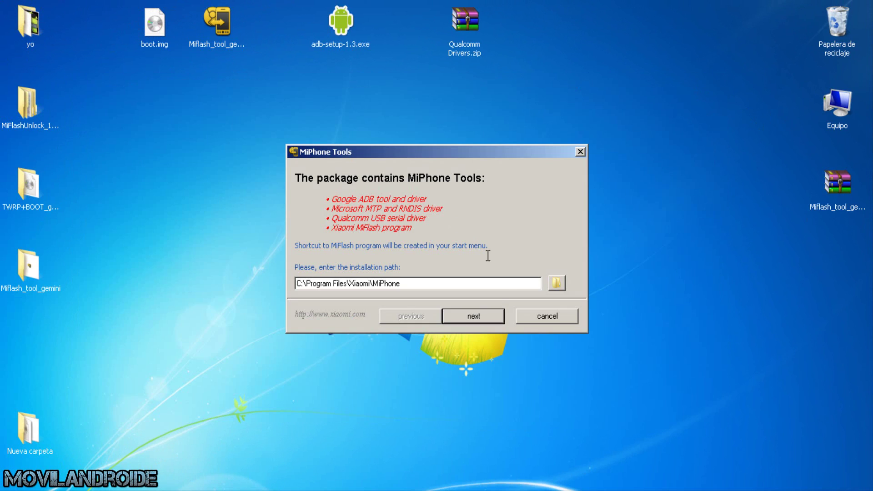
{"action": "left_click", "coordinate": [486, 317]}
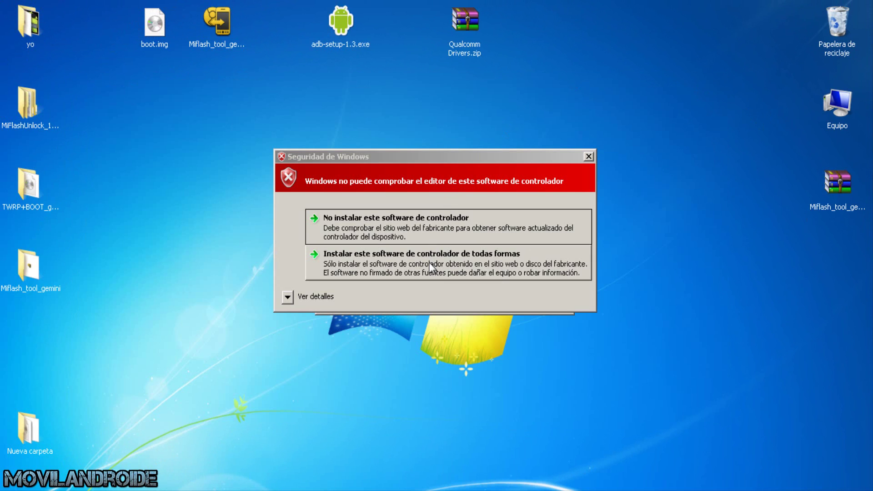
{"action": "left_click", "coordinate": [429, 263]}
{"action": "left_click", "coordinate": [427, 257]}
{"action": "left_click", "coordinate": [427, 257]}
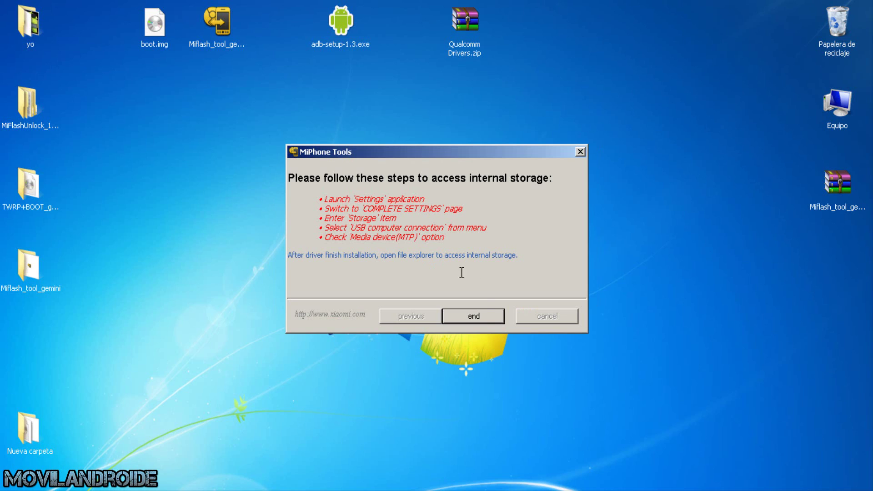
{"action": "left_click", "coordinate": [483, 316]}
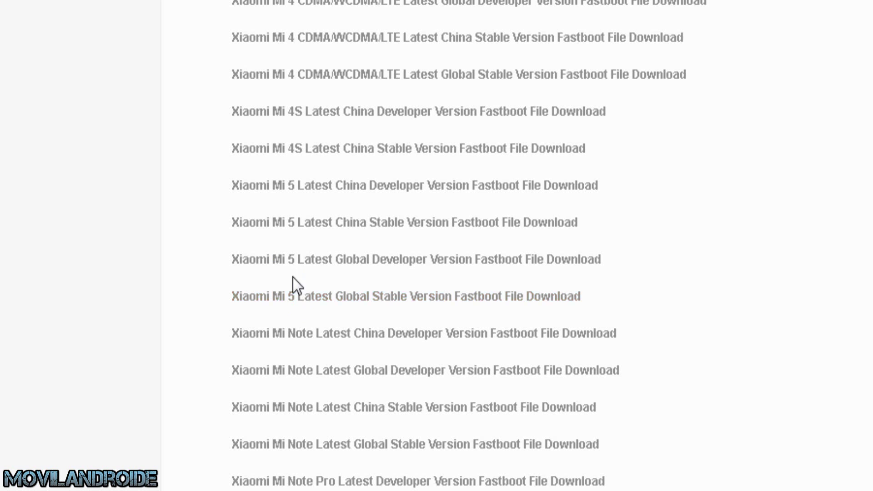
Download the Xiaomi Mi 5 Latest Global Developer Version Fastboot File and look through the Descargas folder containing the gemini_global_images_6.5.30 archive.
{"action": "left_click", "coordinate": [386, 271]}
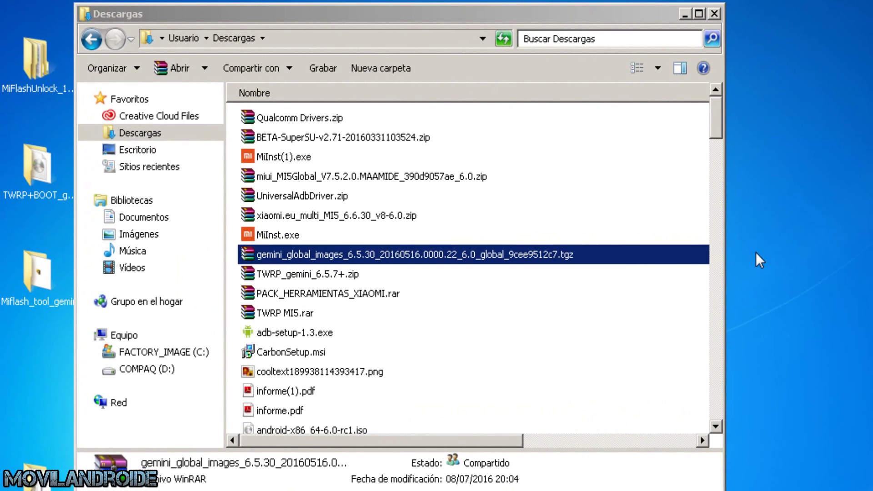
{"action": "left_click_drag", "start_coordinate": [716, 116], "coordinate": [709, 368]}
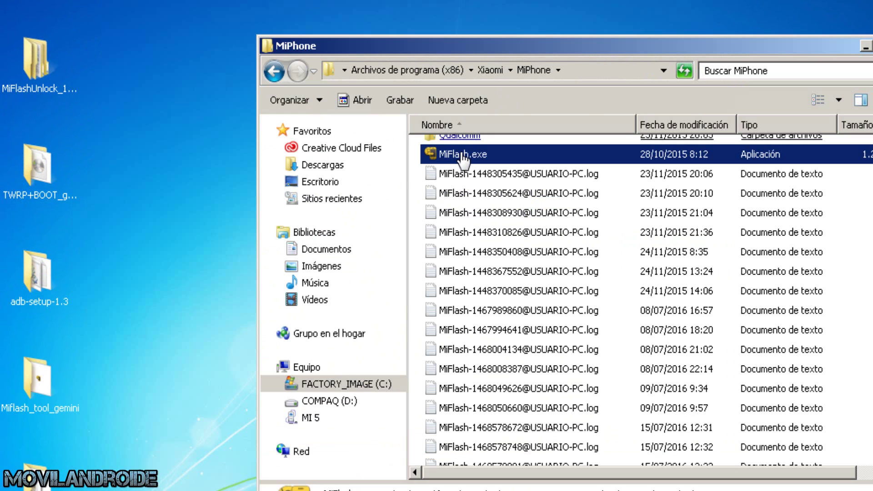
Run MiFlash.exe as administrator and choose the inner gemini_global_images_6.5.30 folder, which contains the images folder, as the phone image source.
{"action": "right_click", "coordinate": [460, 162]}
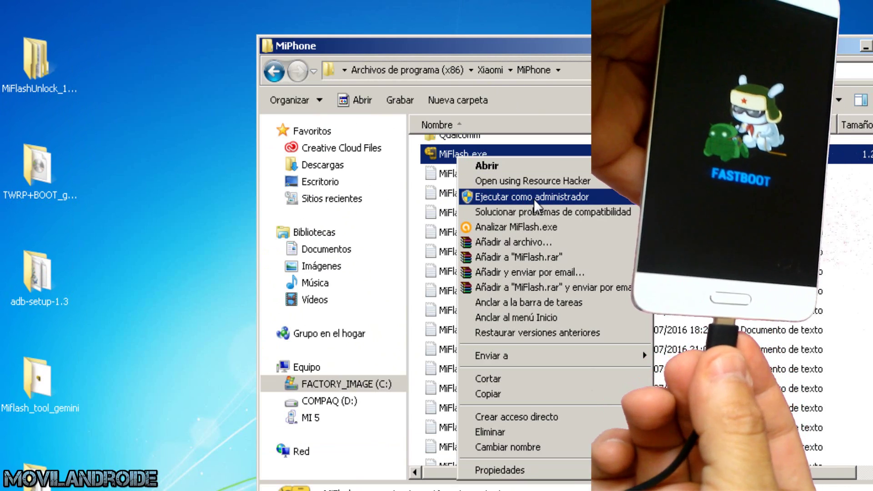
{"action": "left_click", "coordinate": [533, 198]}
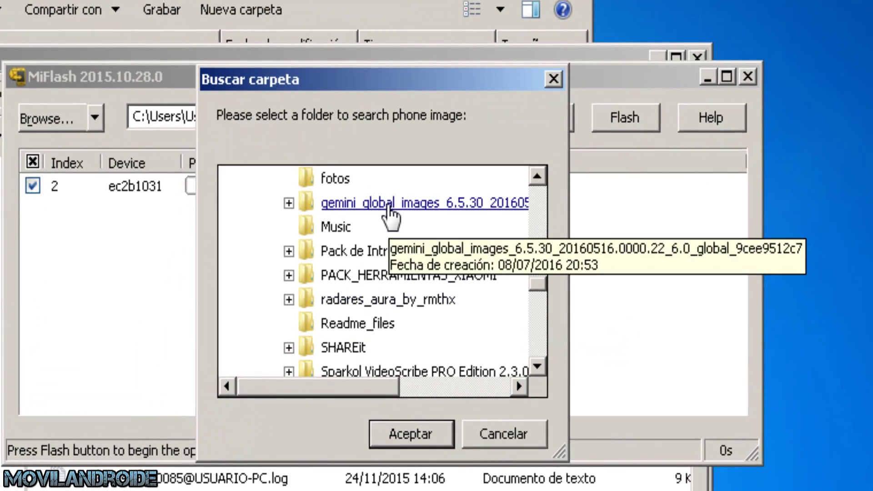
{"action": "double_click", "coordinate": [482, 199]}
{"action": "scroll", "coordinate": [494, 200], "scroll_direction": "up", "scroll_amount": 2}
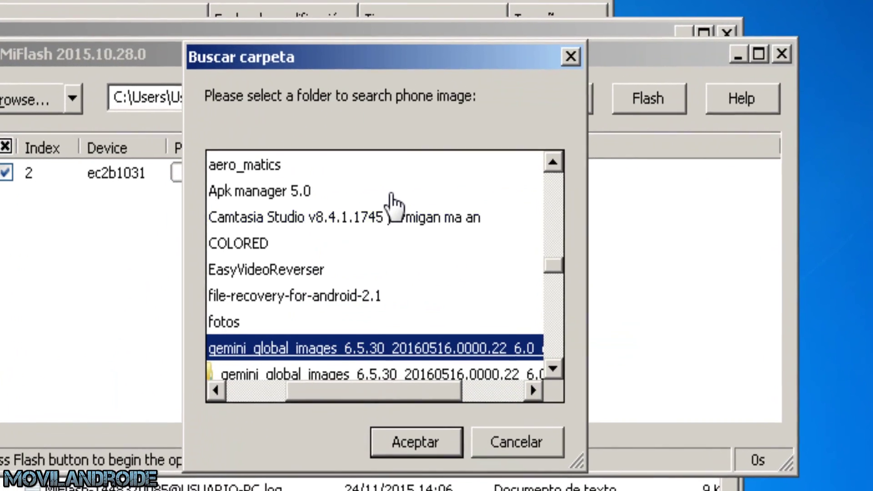
{"action": "left_click", "coordinate": [495, 304]}
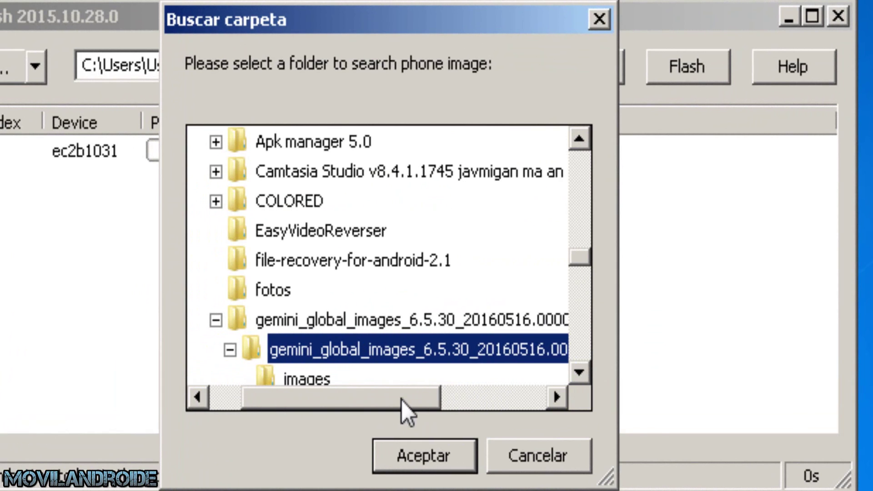
{"action": "left_click", "coordinate": [424, 455]}
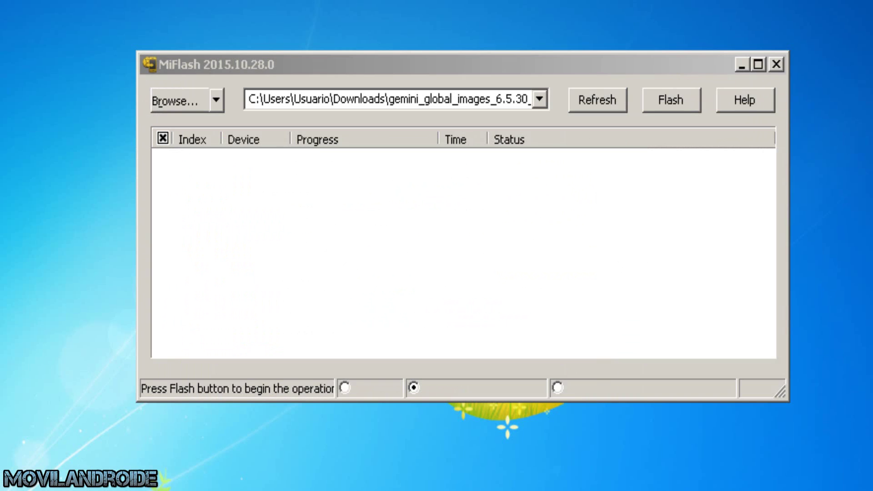
Select the first flash mode option in MiFlash, flash the chosen ROM to the phone and widen the program window.
{"action": "left_click", "coordinate": [344, 388]}
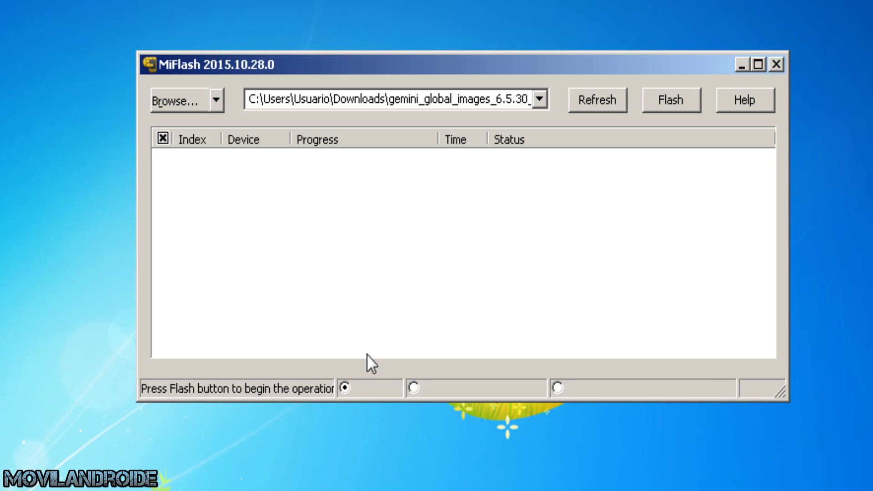
{"action": "left_click", "coordinate": [668, 109]}
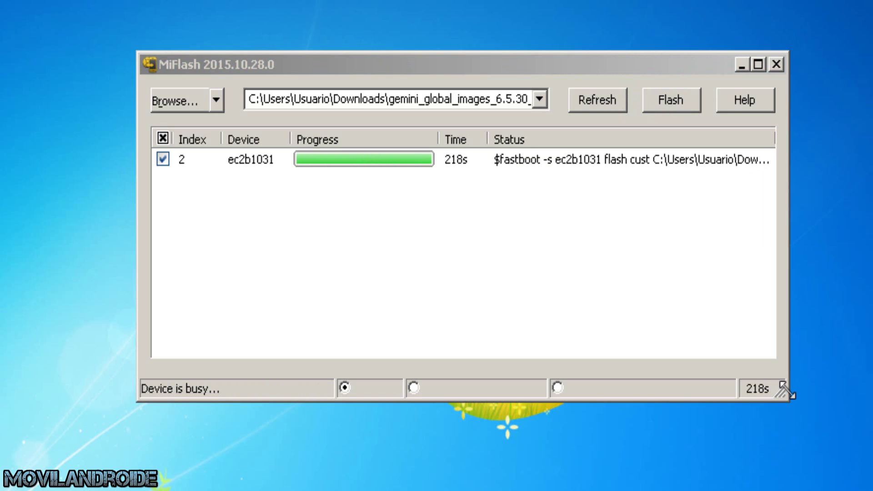
{"action": "left_click_drag", "start_coordinate": [788, 348], "coordinate": [872, 349]}
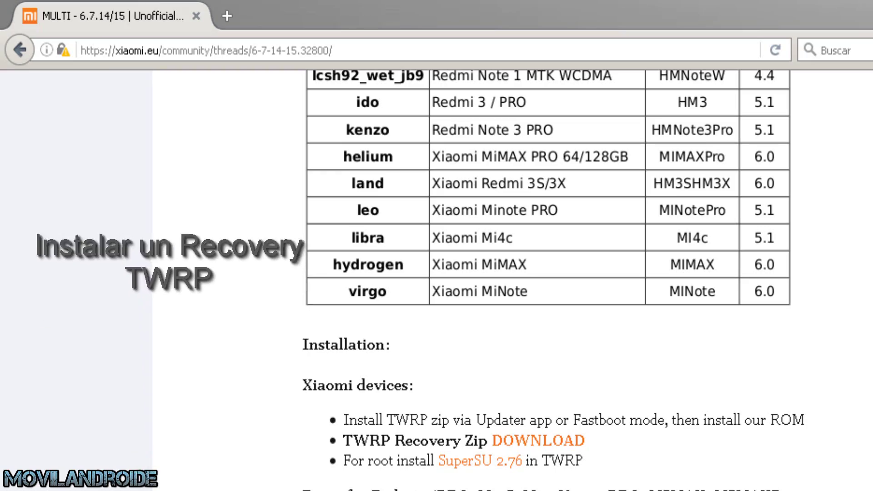
Follow the TWRP Recovery Zip download link in the xiaomi.eu thread and download TWRP_gemini_6.5.7+.zip from Android File Host.
{"action": "left_click", "coordinate": [527, 440]}
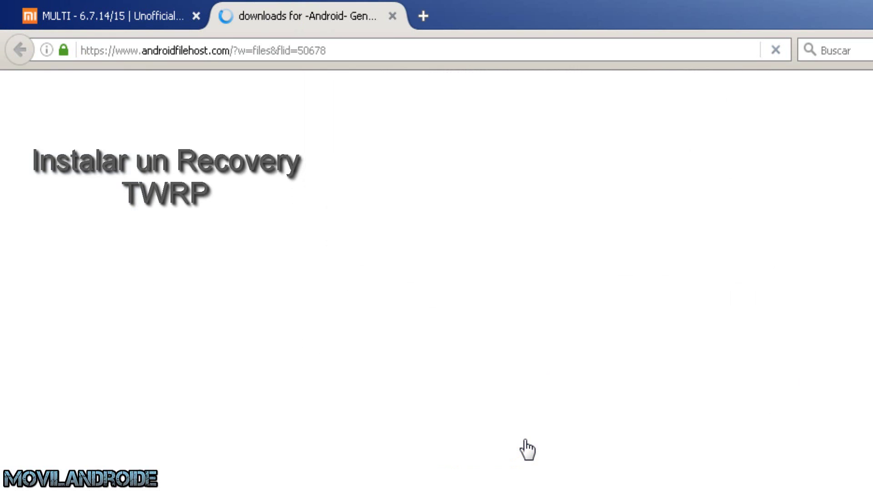
{"action": "scroll", "coordinate": [230, 409], "scroll_direction": "down", "scroll_amount": 10}
{"action": "left_click", "coordinate": [230, 407]}
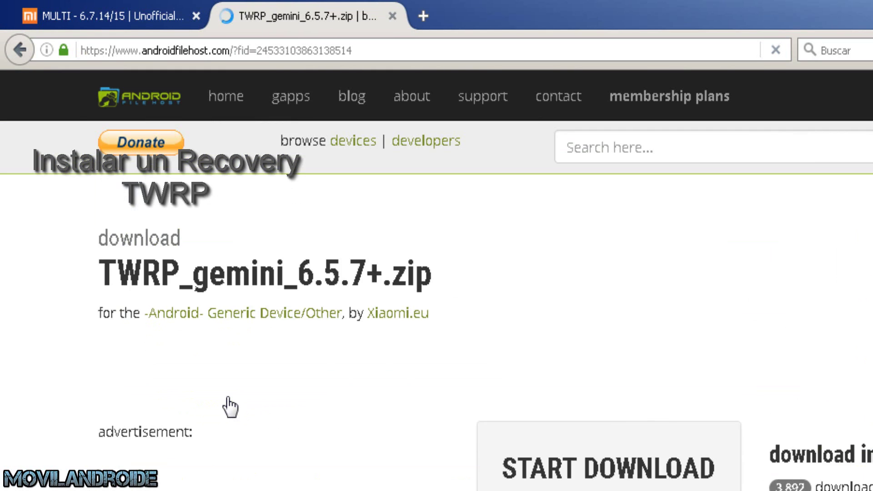
{"action": "scroll", "coordinate": [230, 406], "scroll_direction": "down", "scroll_amount": 5}
{"action": "left_click", "coordinate": [584, 400]}
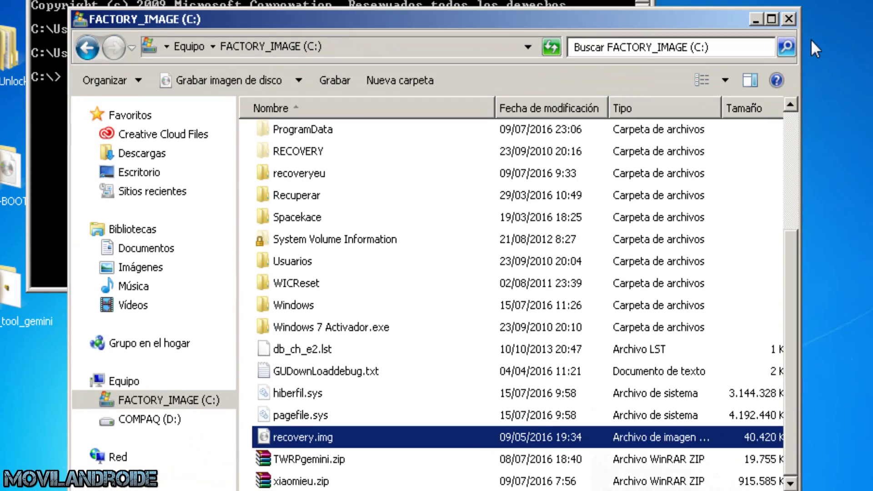
Return to the command prompt and check the phone's connection with fastboot devices.
{"action": "left_click", "coordinate": [68, 169]}
{"action": "type", "text": "fastbo"}
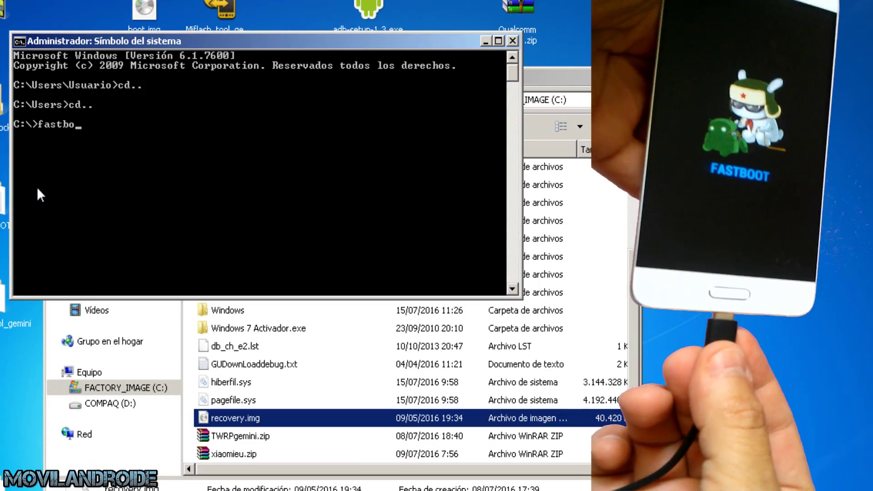
{"action": "type", "text": "ot devices"}
{"action": "key", "text": "Return"}
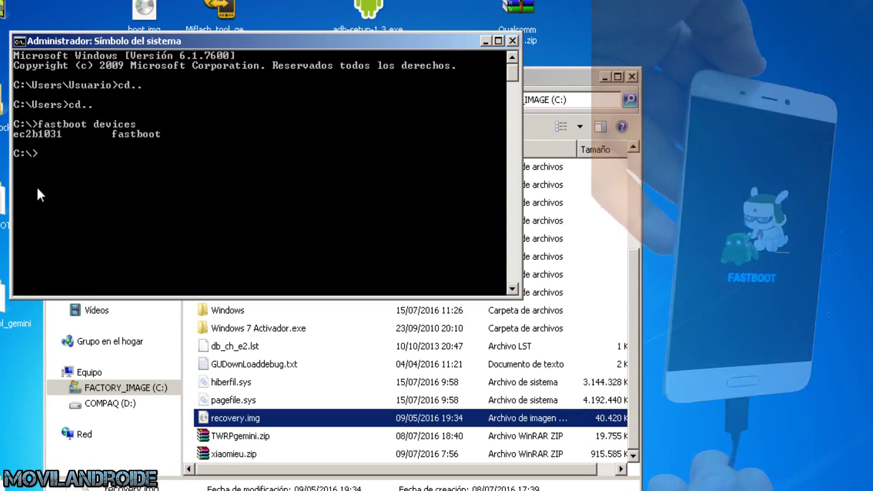
Flash the TWRP recovery to the phone with the command fastboot flash recovery recovery.img.
{"action": "type", "text": "fas"}
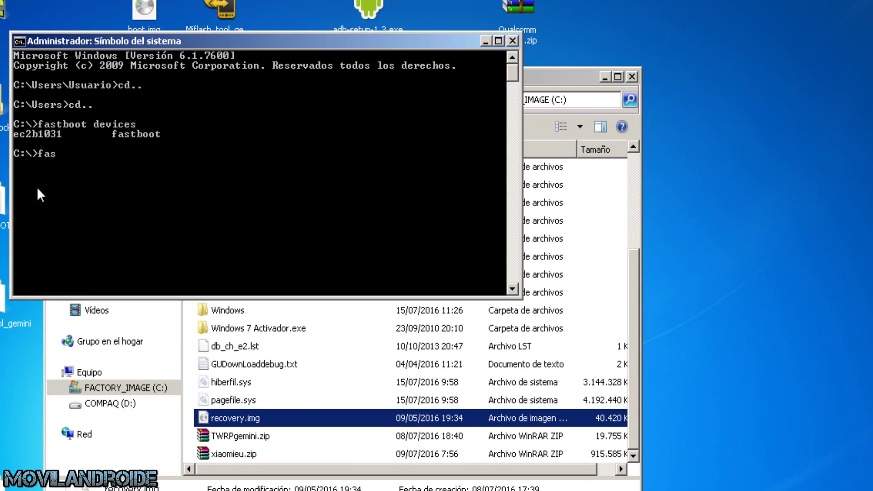
{"action": "type", "text": "tboot flash recovery reco"}
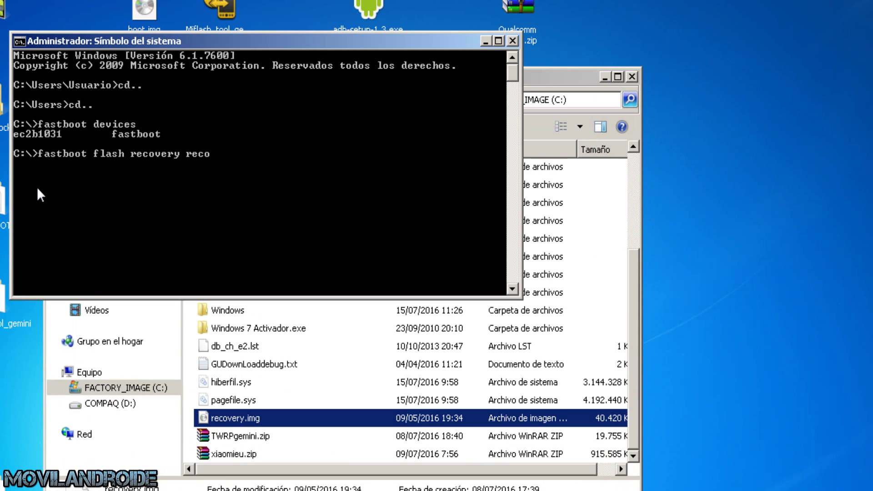
{"action": "type", "text": "very.img"}
{"action": "key", "text": "Return"}
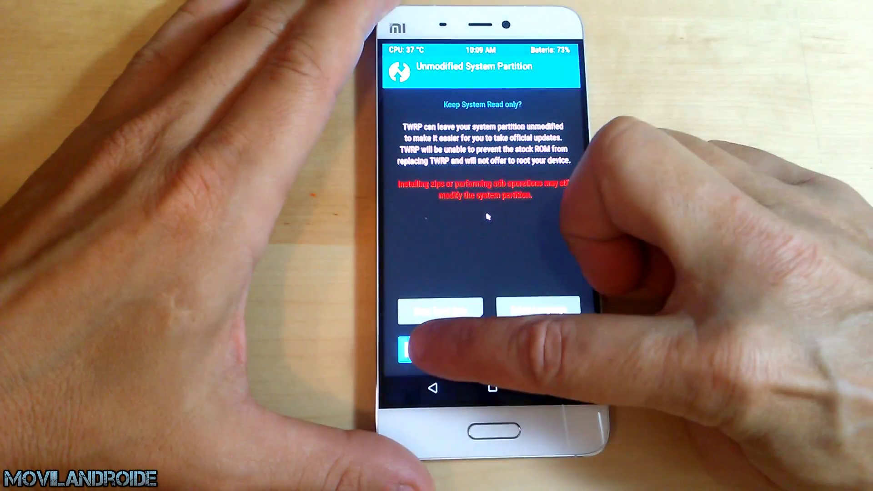
{"action": "left_click_drag", "start_coordinate": [418, 351], "coordinate": [582, 350]}
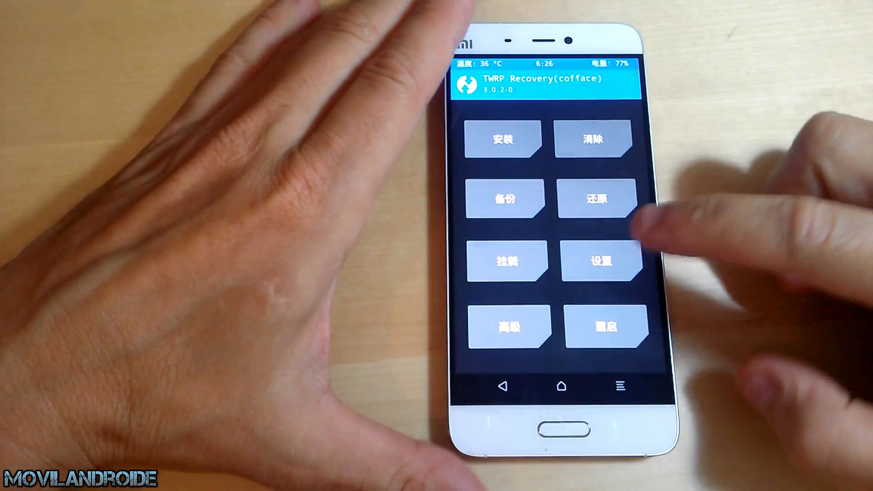
{"action": "left_click", "coordinate": [601, 260]}
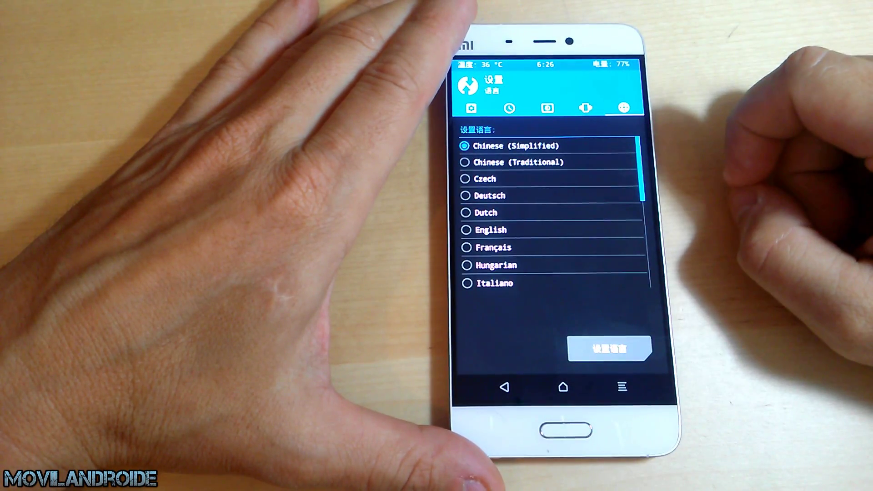
{"action": "scroll", "coordinate": [550, 209], "scroll_direction": "down", "scroll_amount": 5}
{"action": "left_click", "coordinate": [491, 256]}
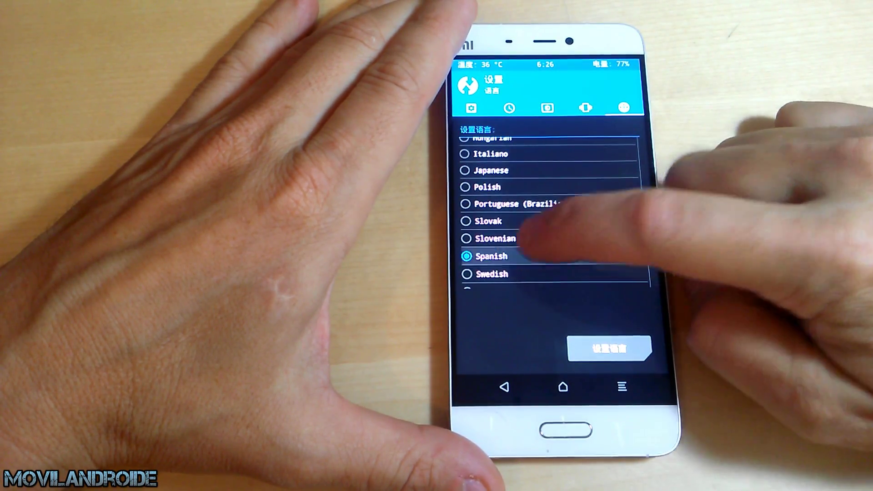
{"action": "left_click", "coordinate": [608, 348]}
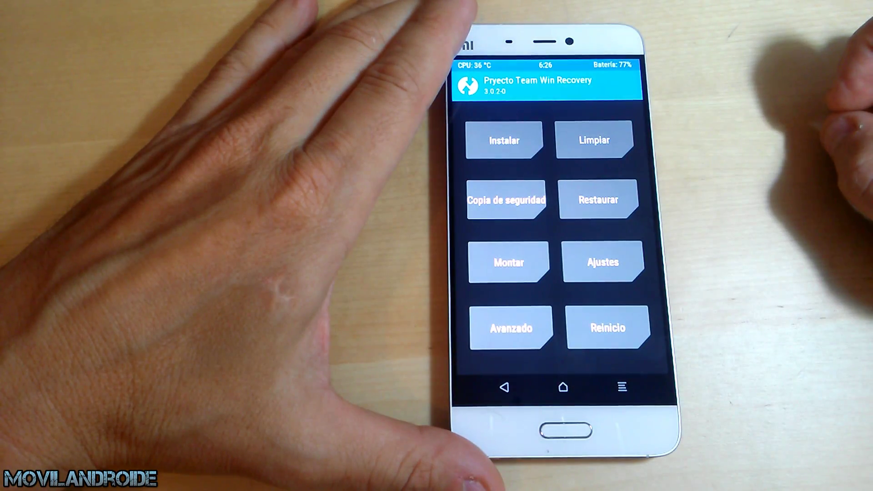